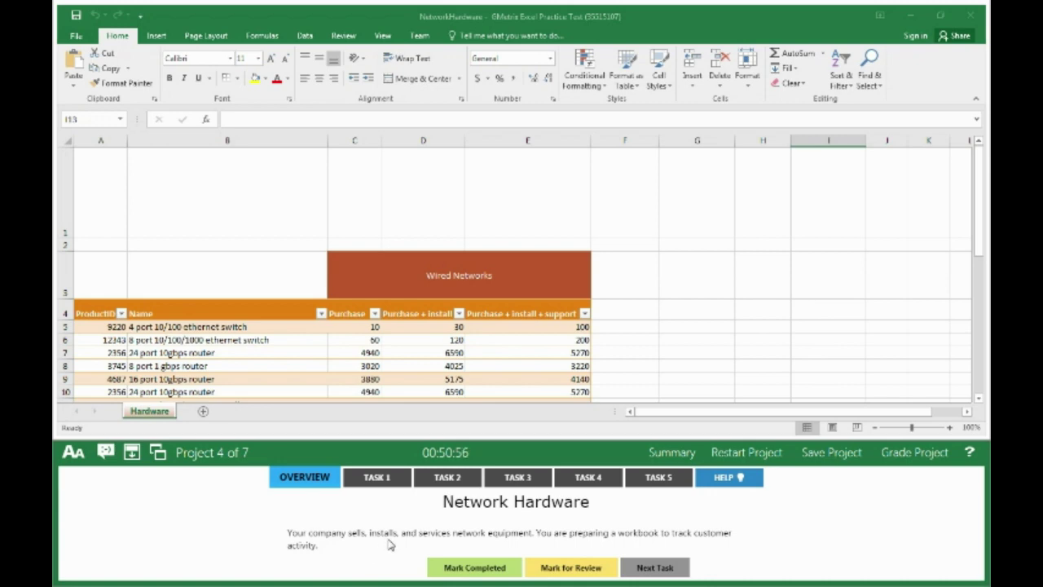
- Show Task 1's instructions: add a new worksheet named Customers
click(387, 481)
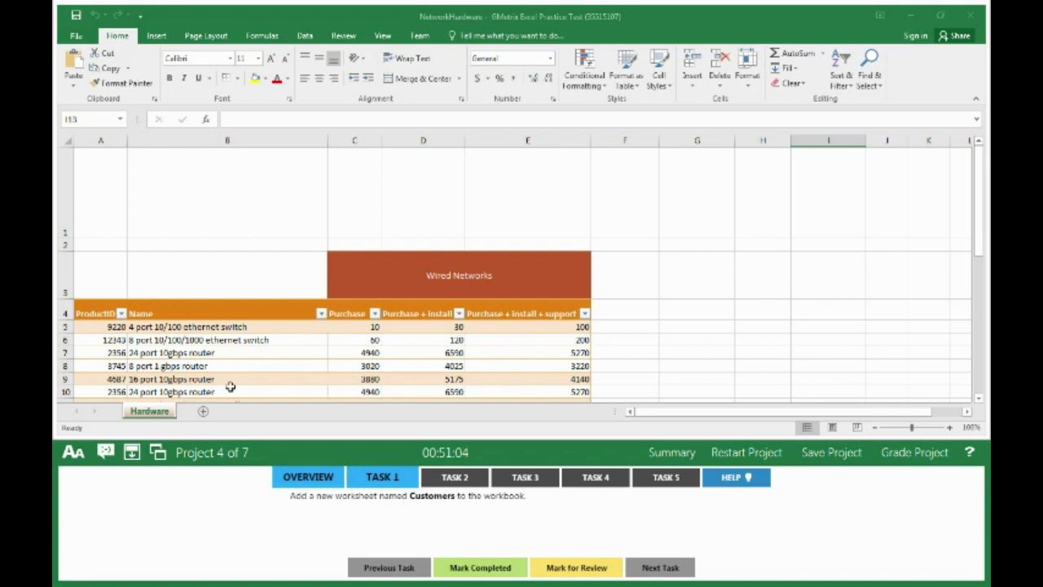
- Add a new sheet after Hardware, rename it 'Customers', and mark Task 1 completed
click(204, 412)
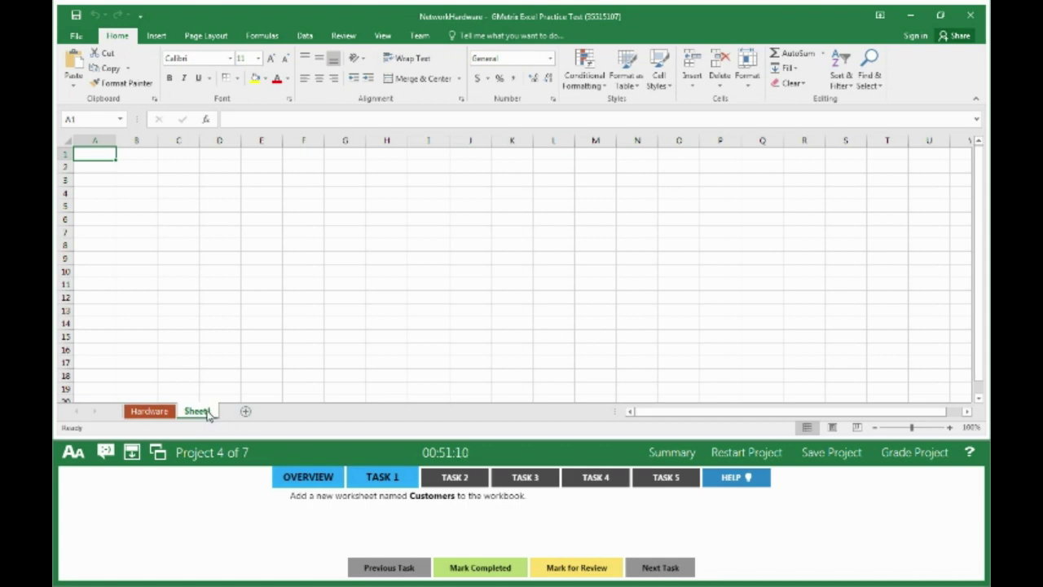
right_click(209, 415)
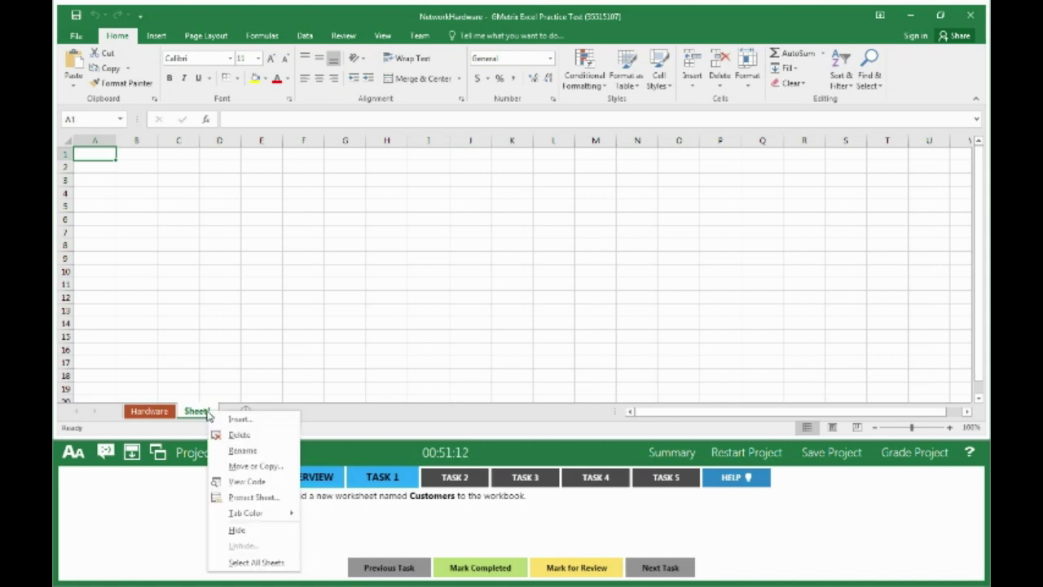
click(242, 450)
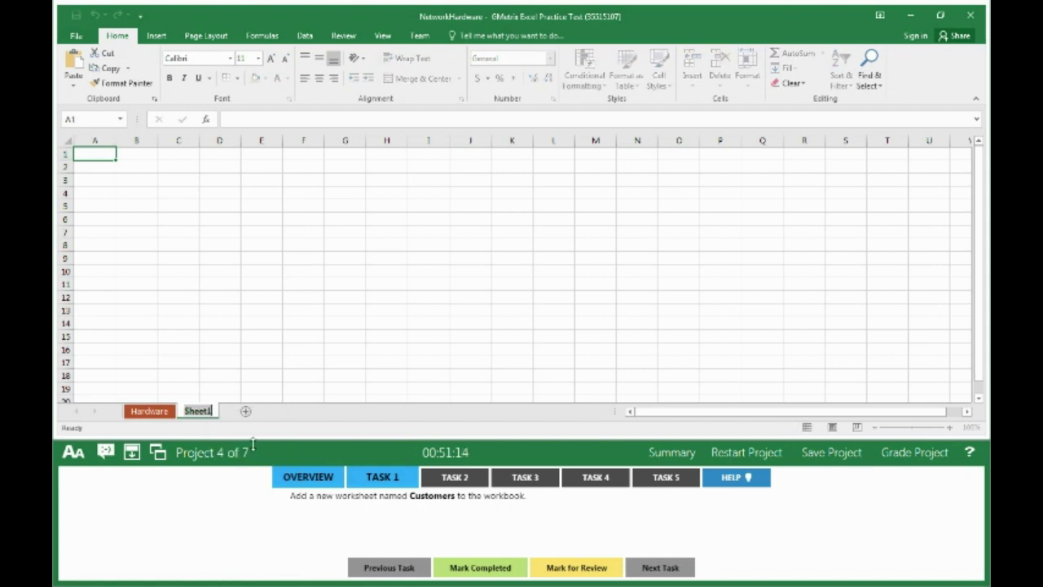
text(Customers)
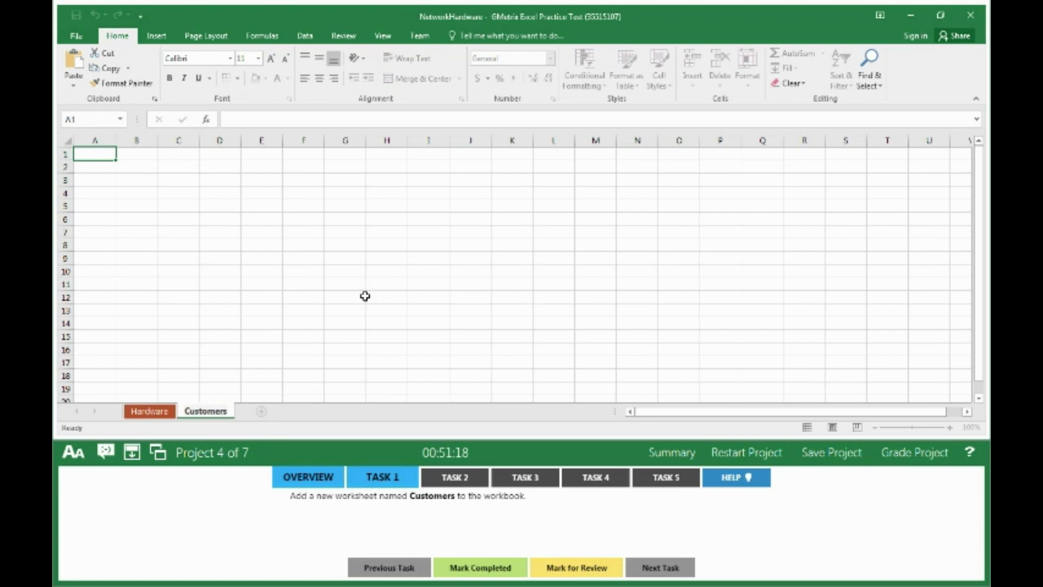
click(328, 233)
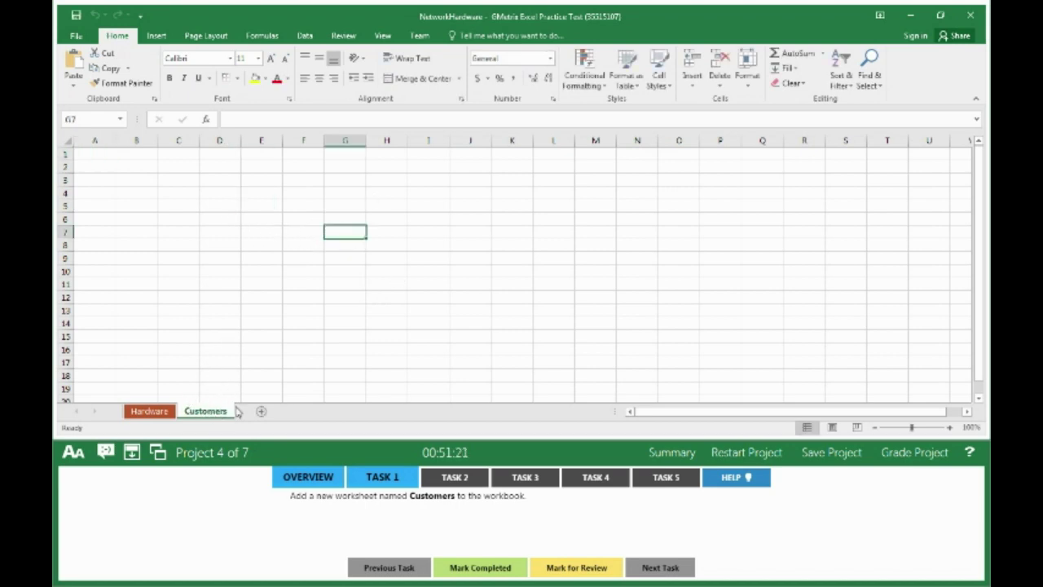
click(458, 567)
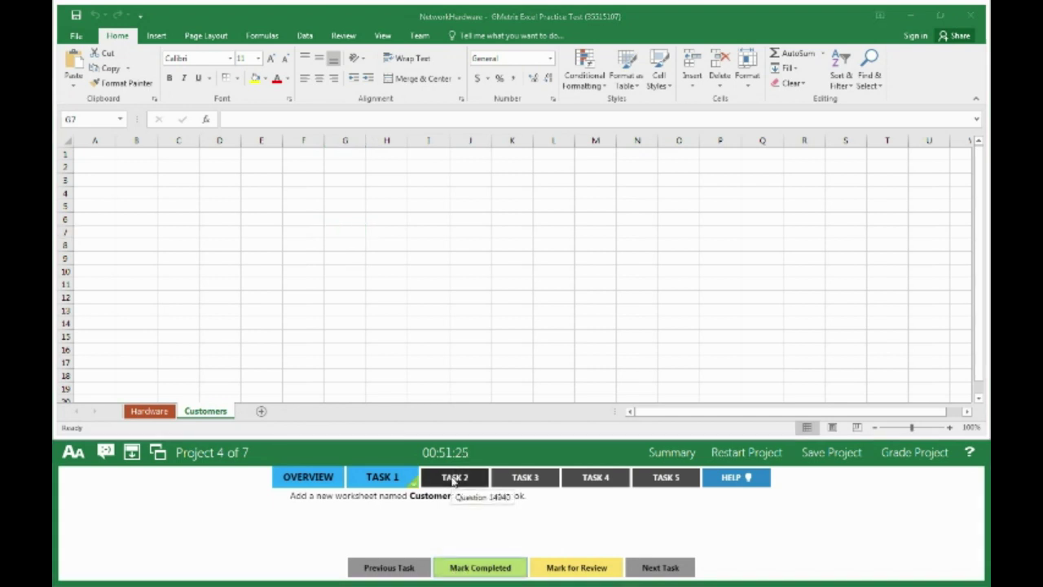
- Show Task 2, switch to the Hardware sheet, and select a cell in the Wired Networks table
click(454, 478)
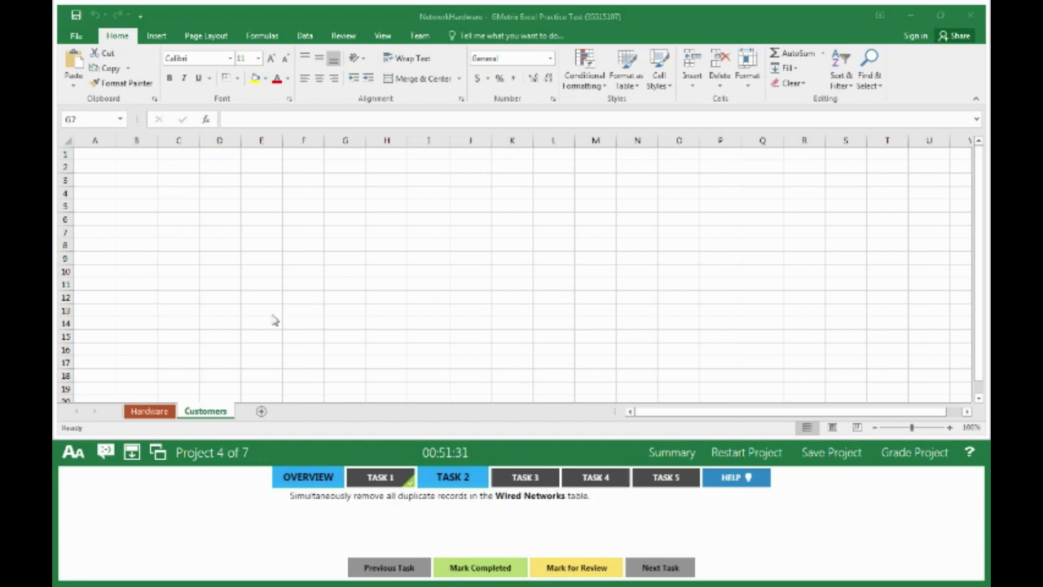
click(163, 413)
click(162, 414)
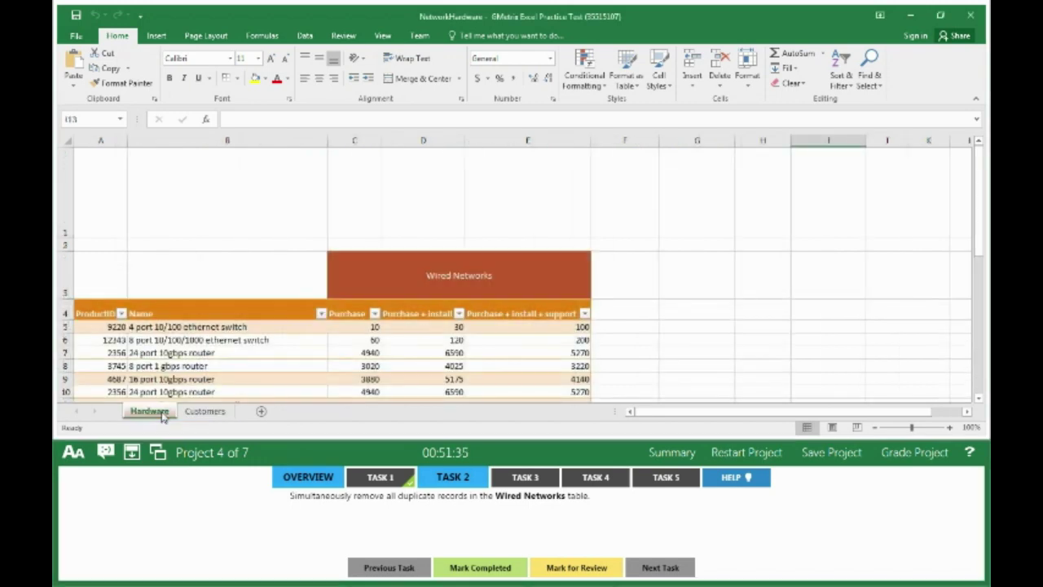
click(95, 327)
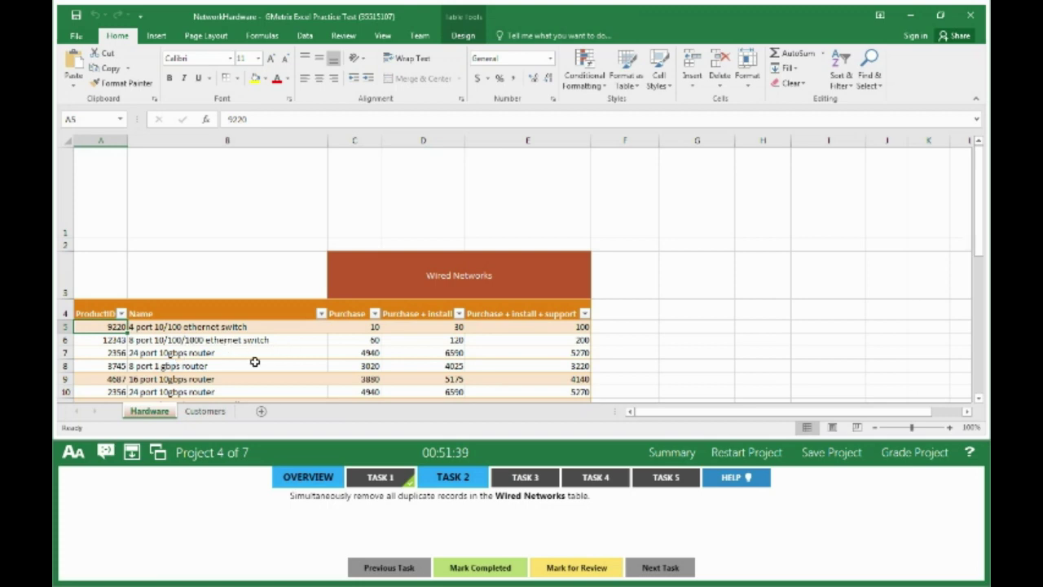
scroll(243, 366, down, 1)
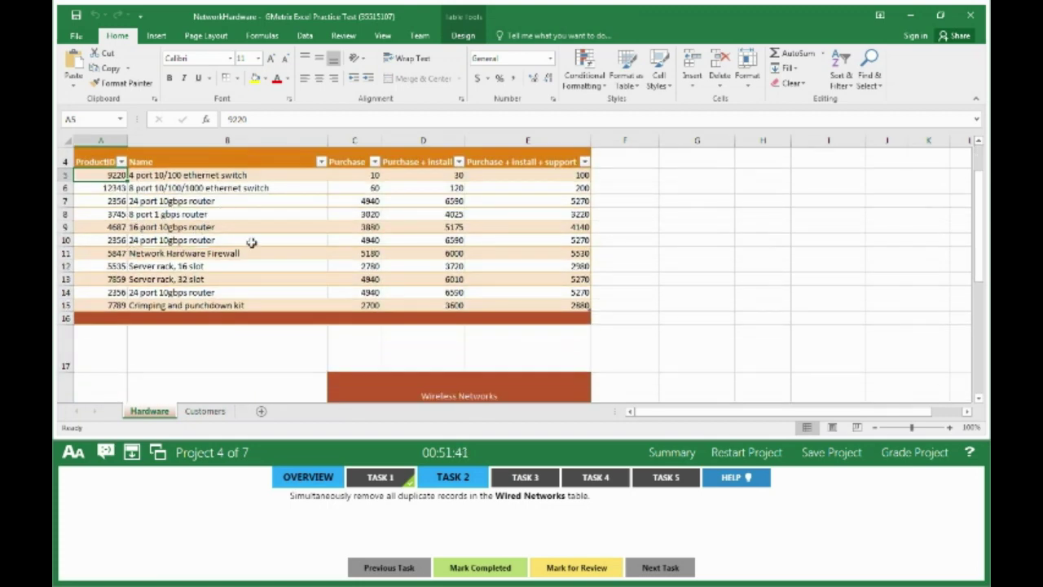
scroll(252, 243, up, 1)
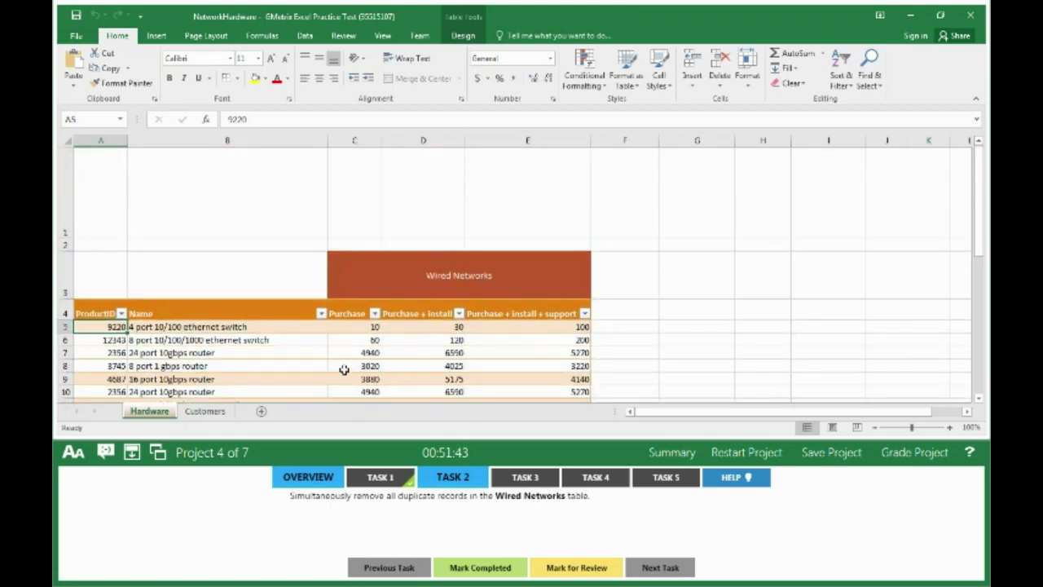
- Remove duplicates across all columns, leaving nine unique products, and mark Task 2 completed
click(463, 37)
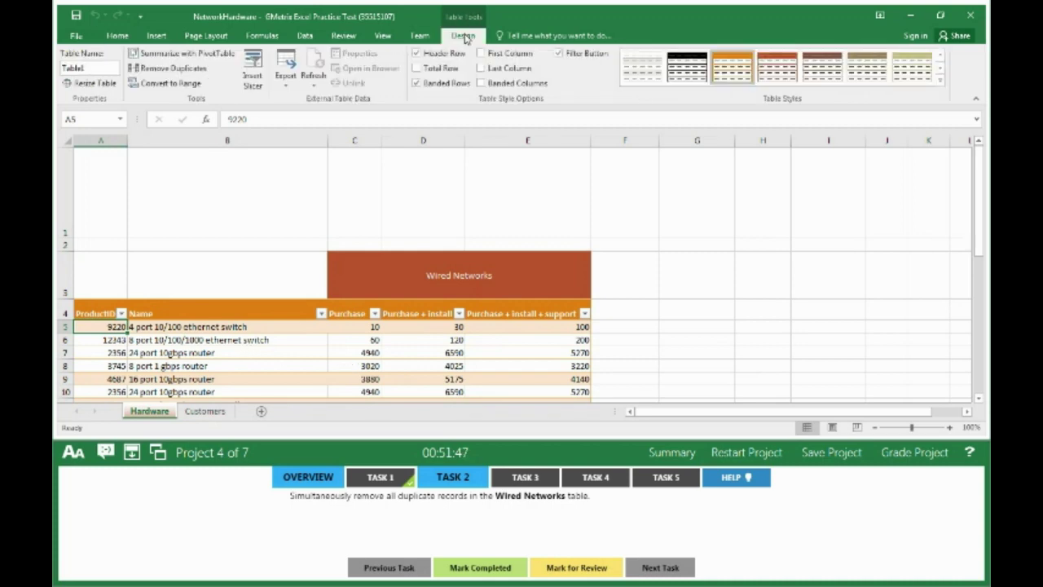
click(156, 73)
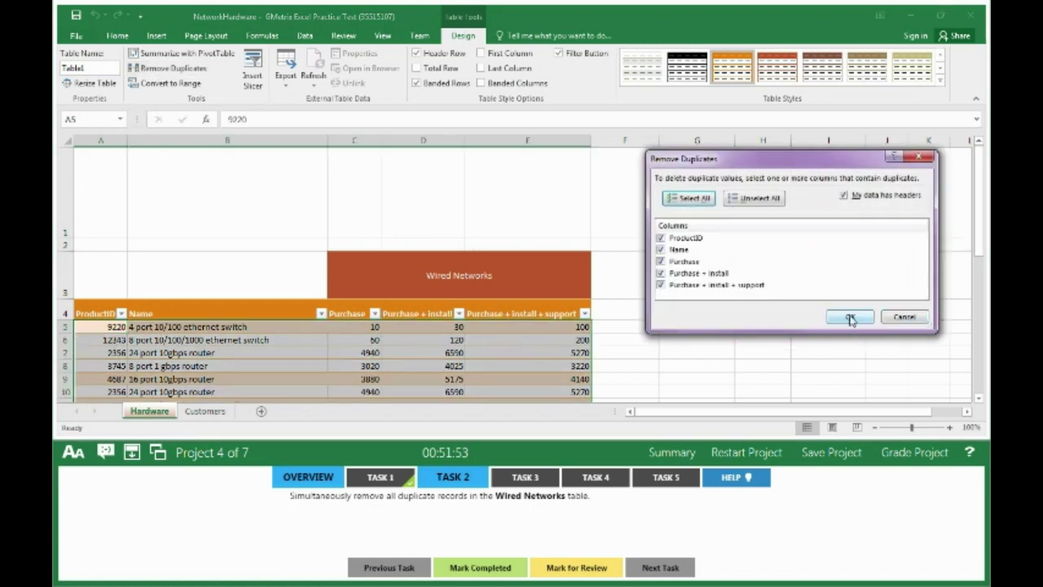
click(850, 317)
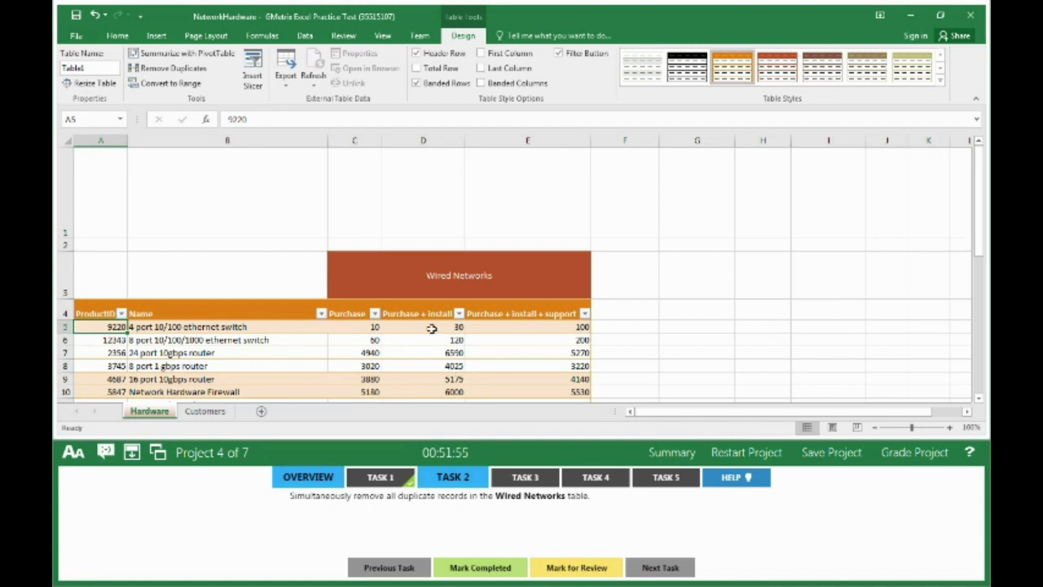
scroll(459, 383, down, 1)
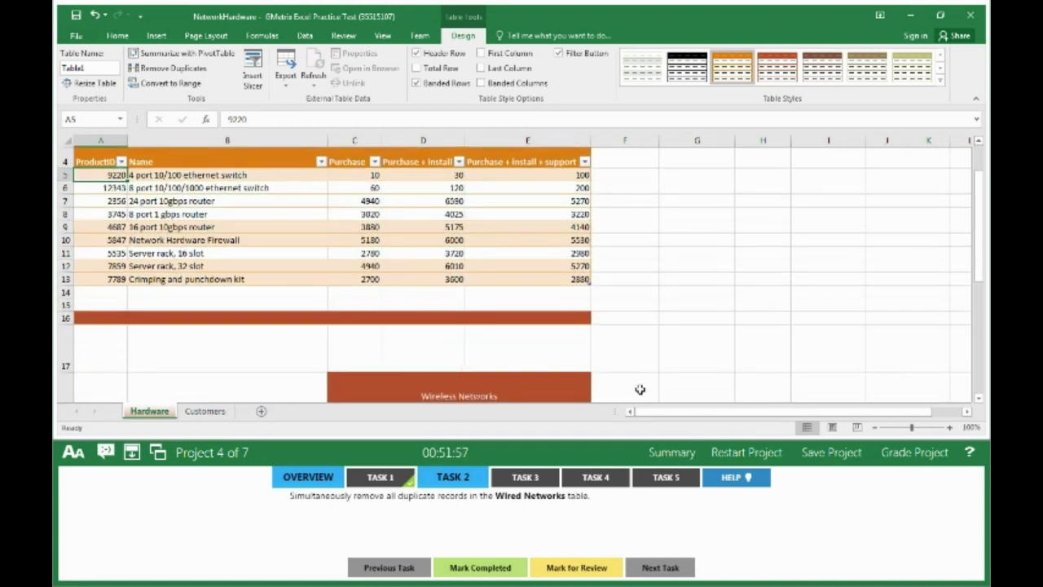
click(486, 565)
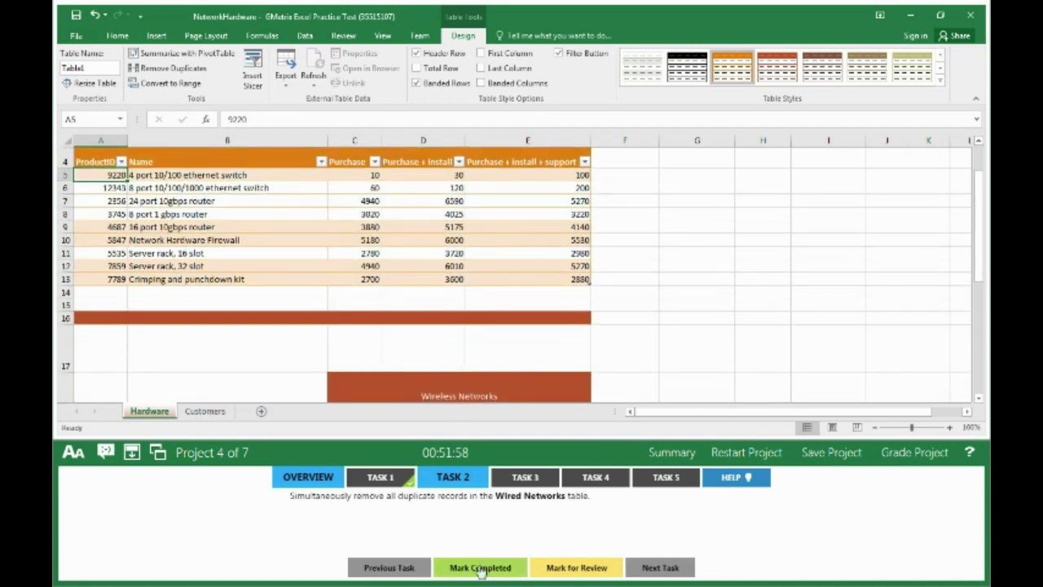
- Show Task 3 and select cell A1 on the Hardware sheet
click(534, 480)
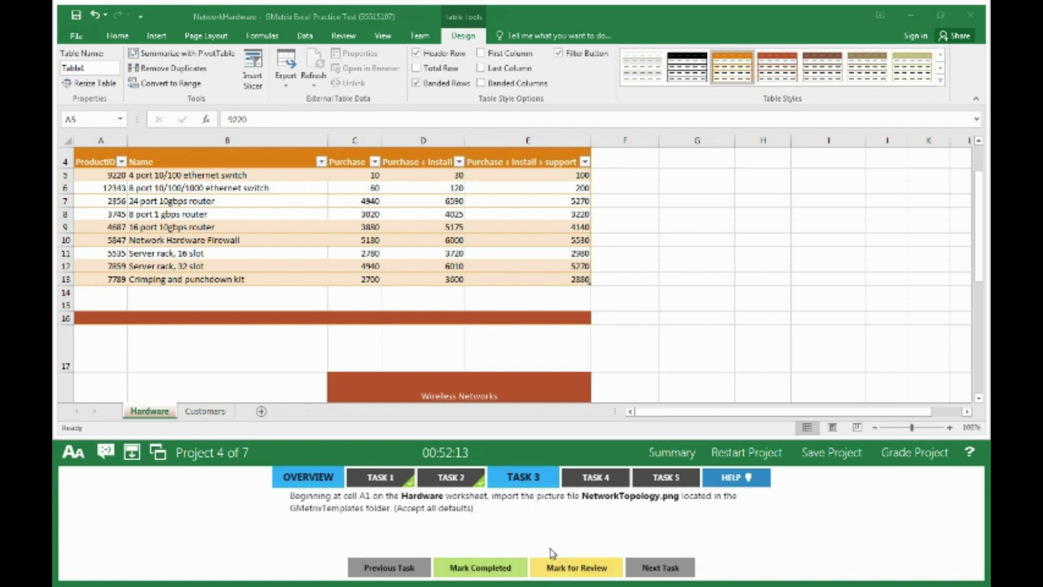
click(166, 410)
scroll(159, 371, up, 2)
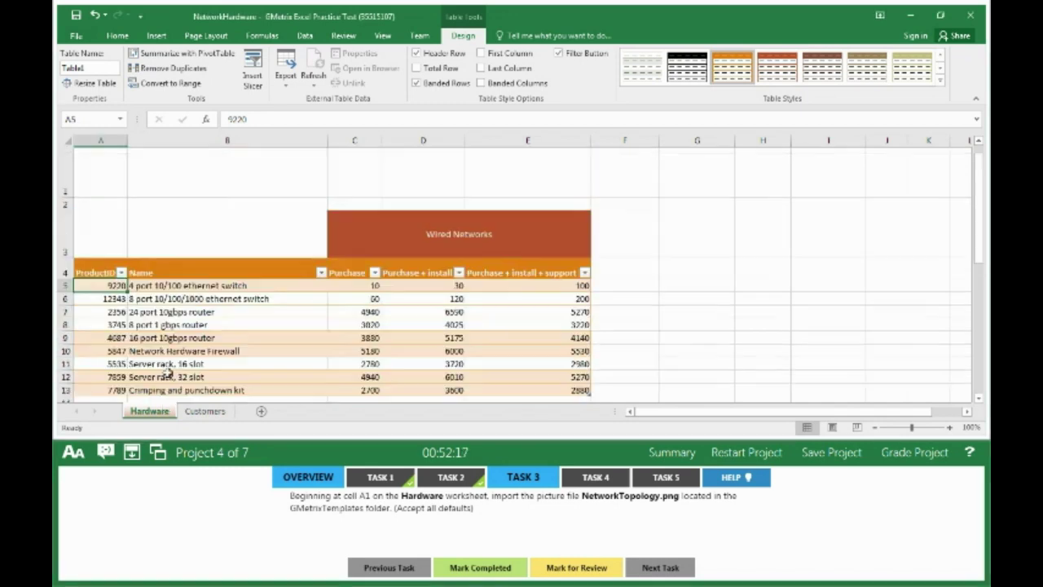
click(87, 193)
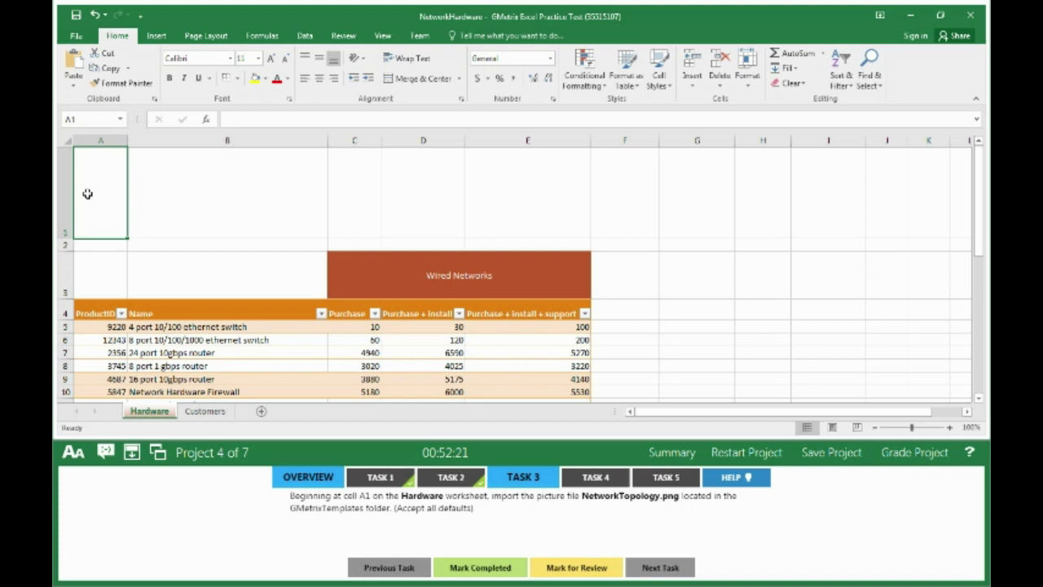
- Insert NetworkTopology.png from Documents > GMetrixTemplates at A1 and mark Task 3 completed
click(157, 36)
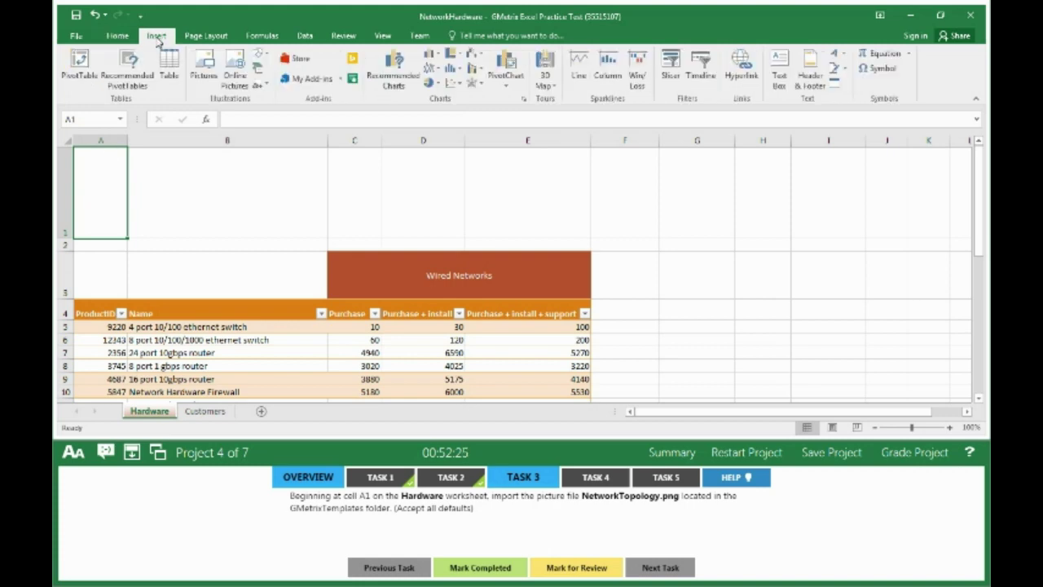
click(205, 70)
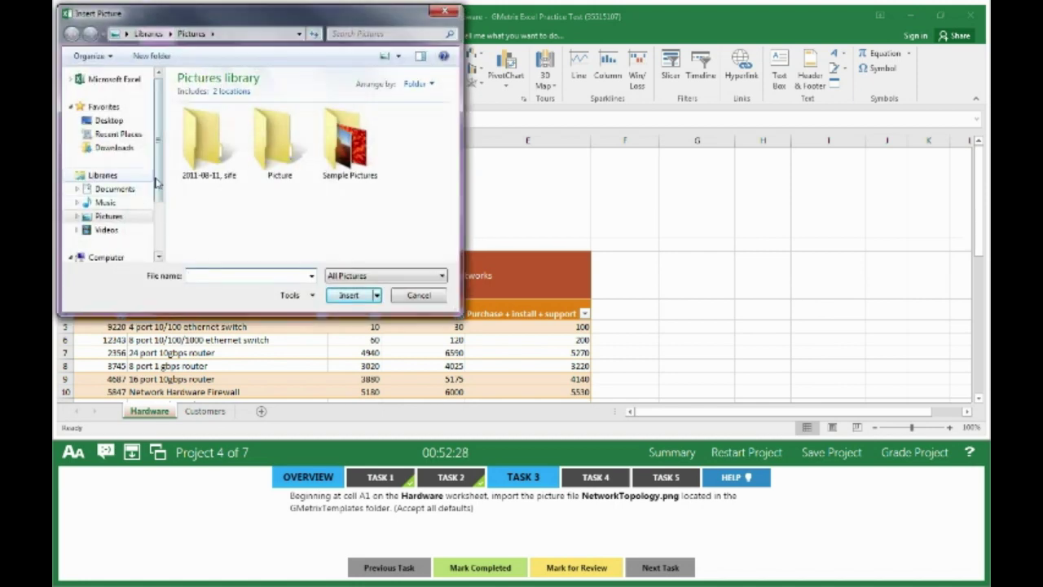
click(123, 190)
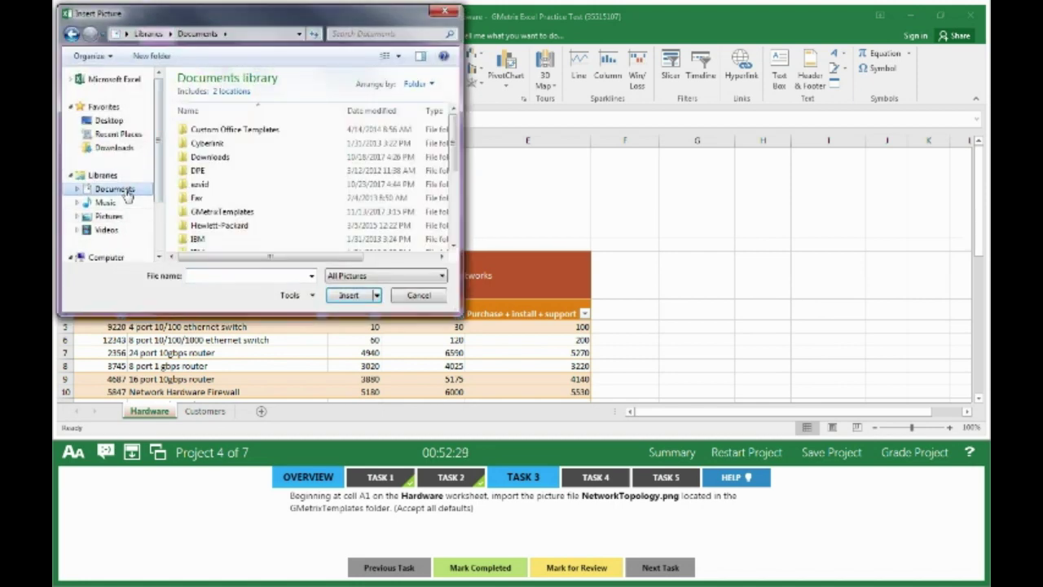
click(228, 214)
double_click(228, 215)
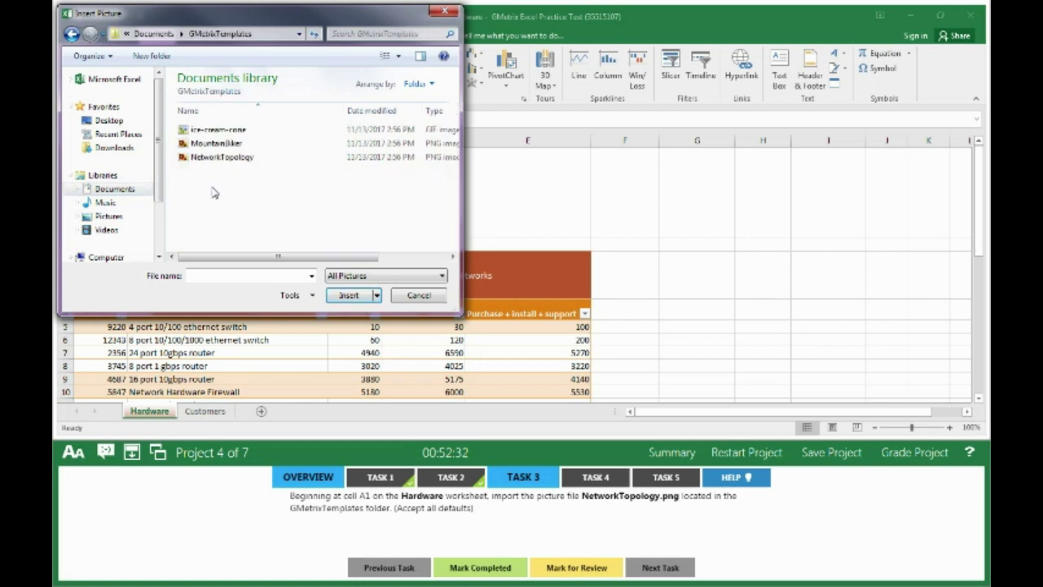
click(228, 163)
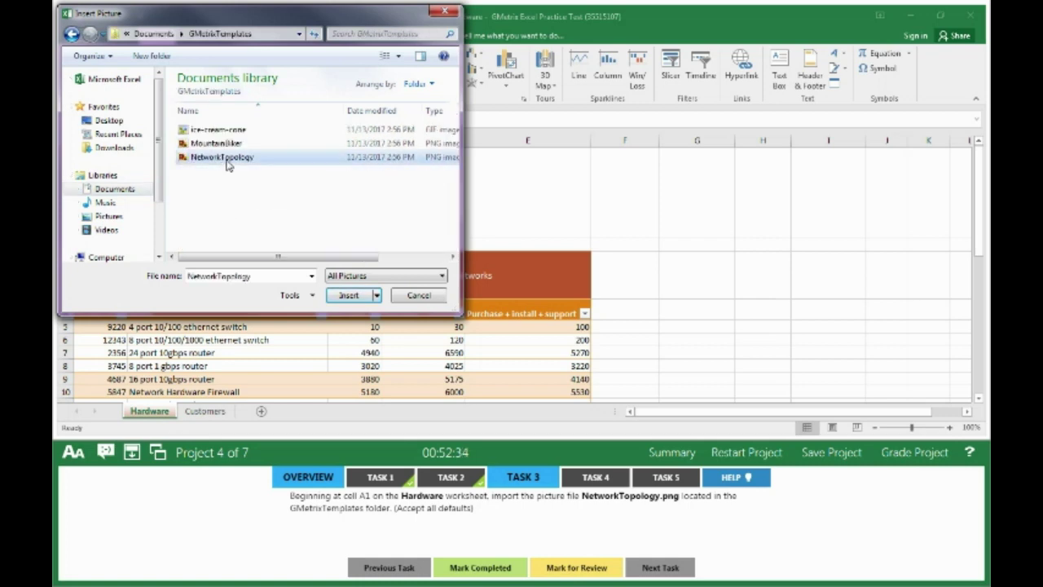
click(347, 295)
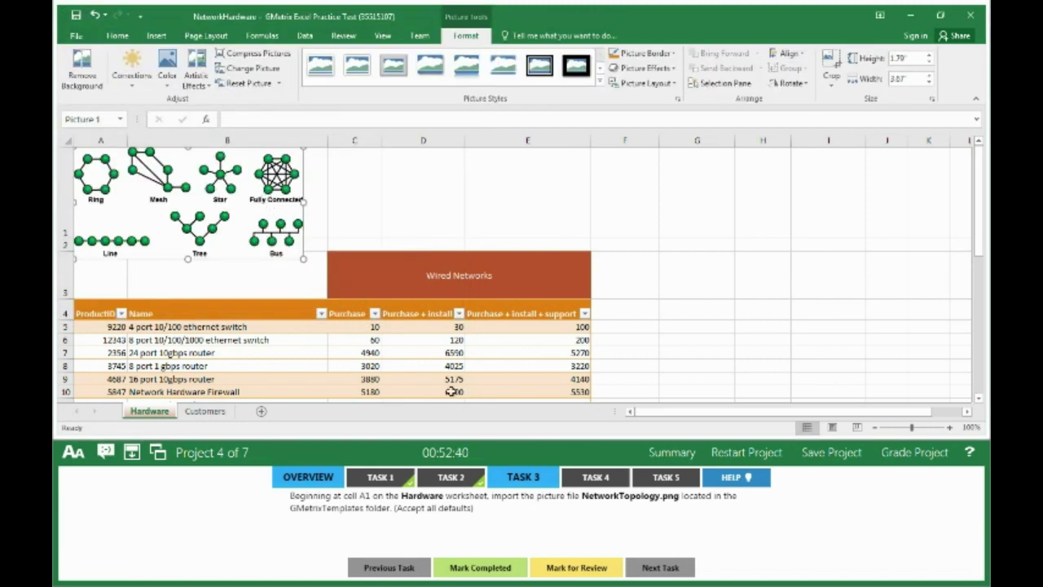
click(481, 571)
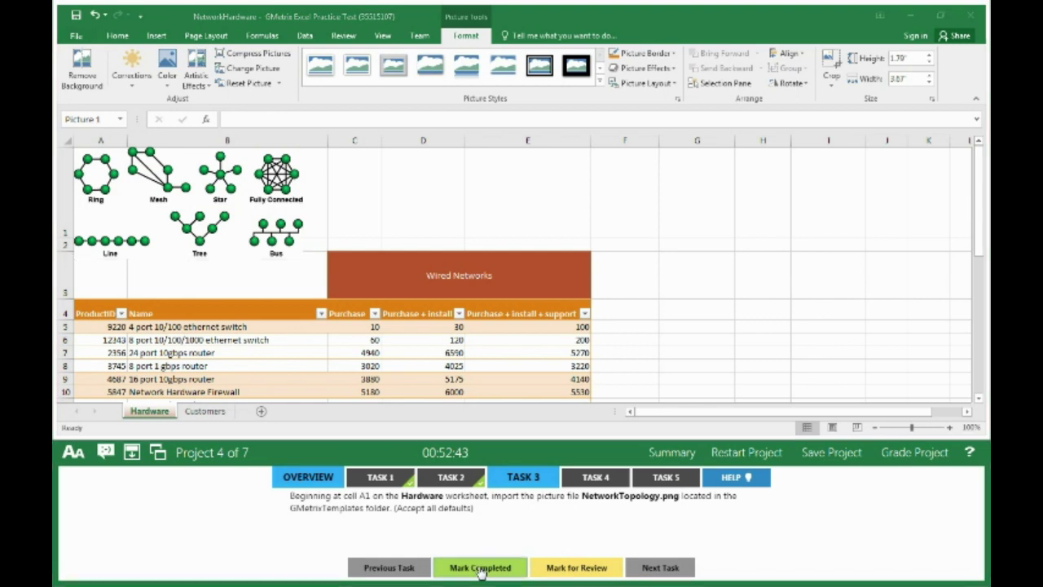
- Show Task 4 and select the Wired Networks (C3) and Wireless Networks (C18) headings
click(592, 479)
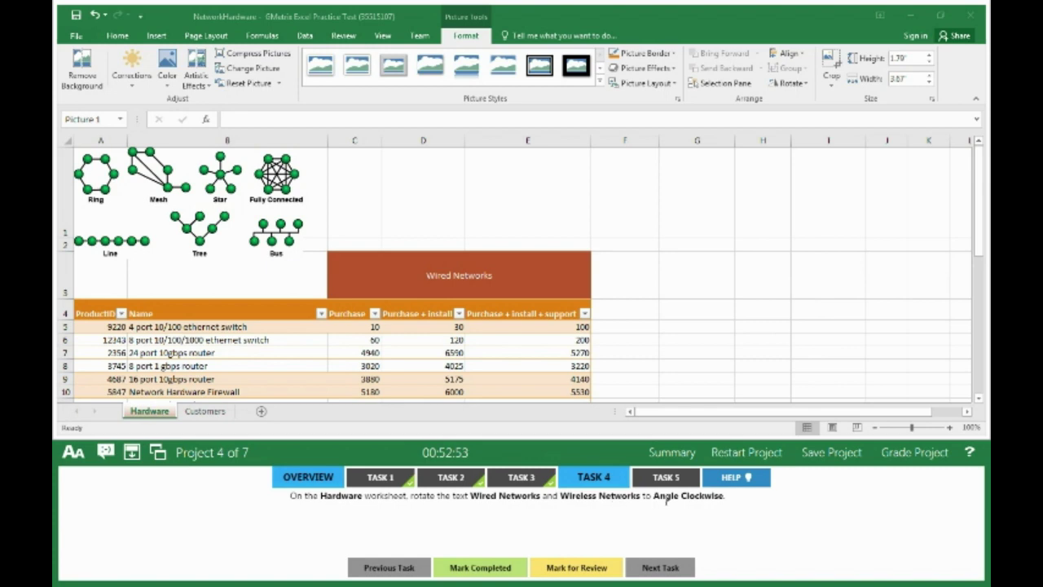
click(444, 277)
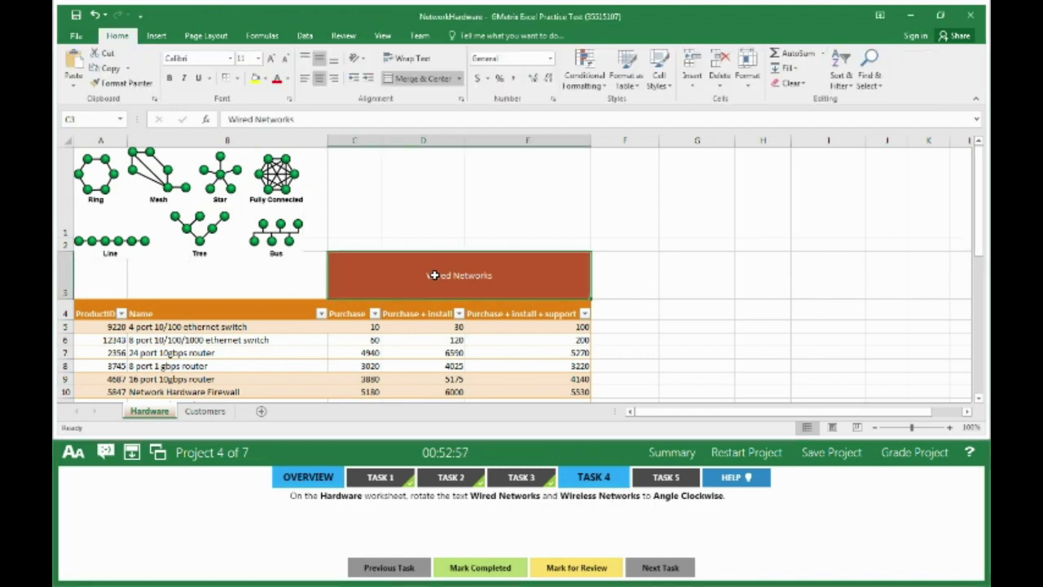
scroll(446, 279, down, 2)
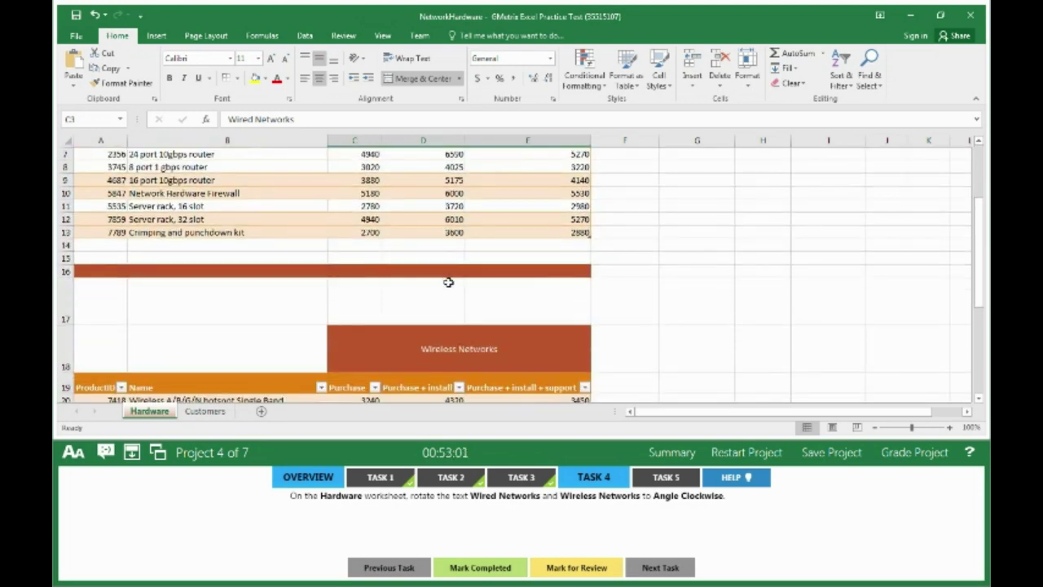
click(470, 350)
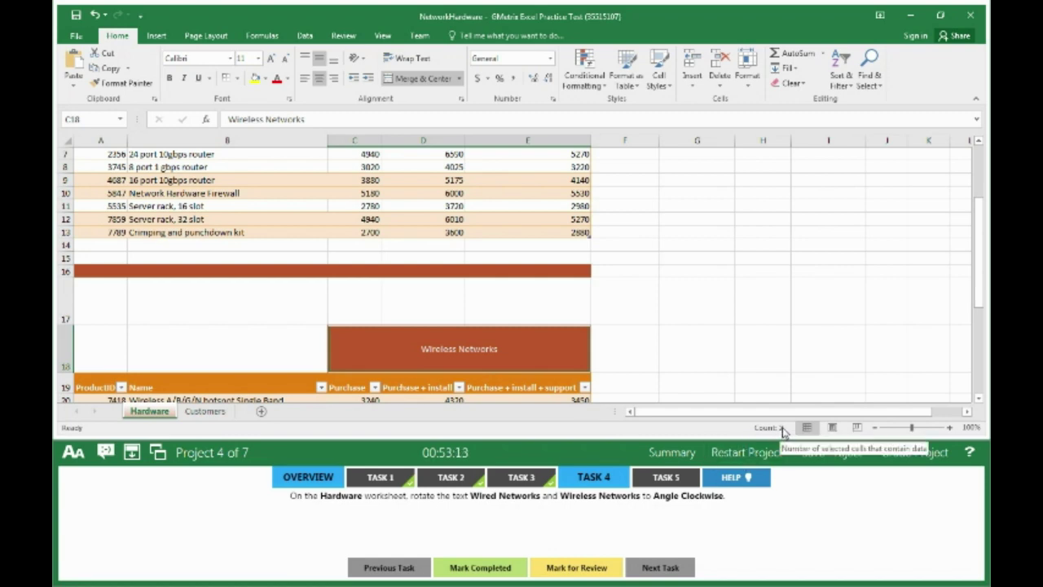
scroll(503, 352, up, 2)
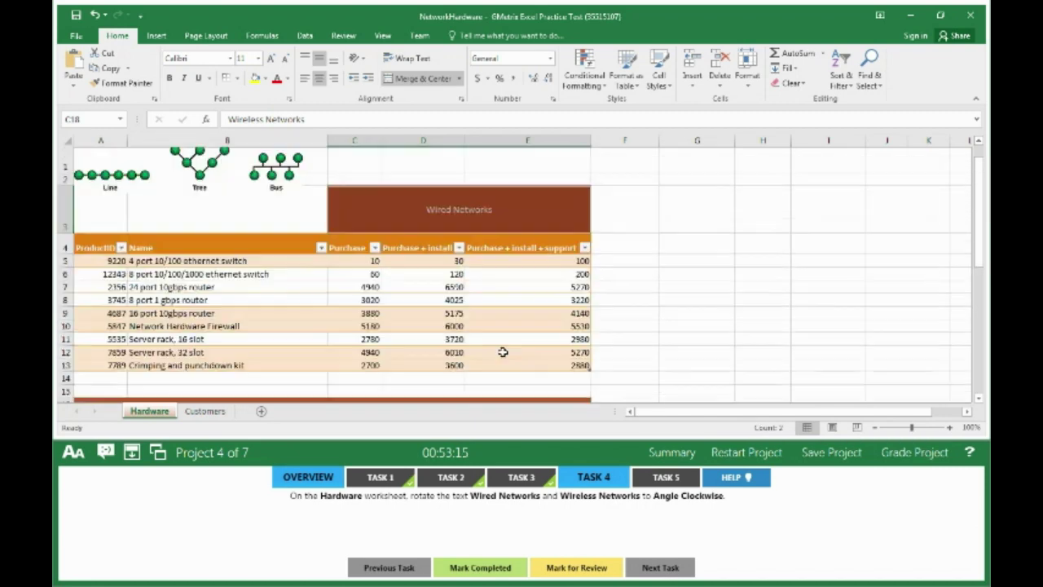
scroll(502, 352, up, 1)
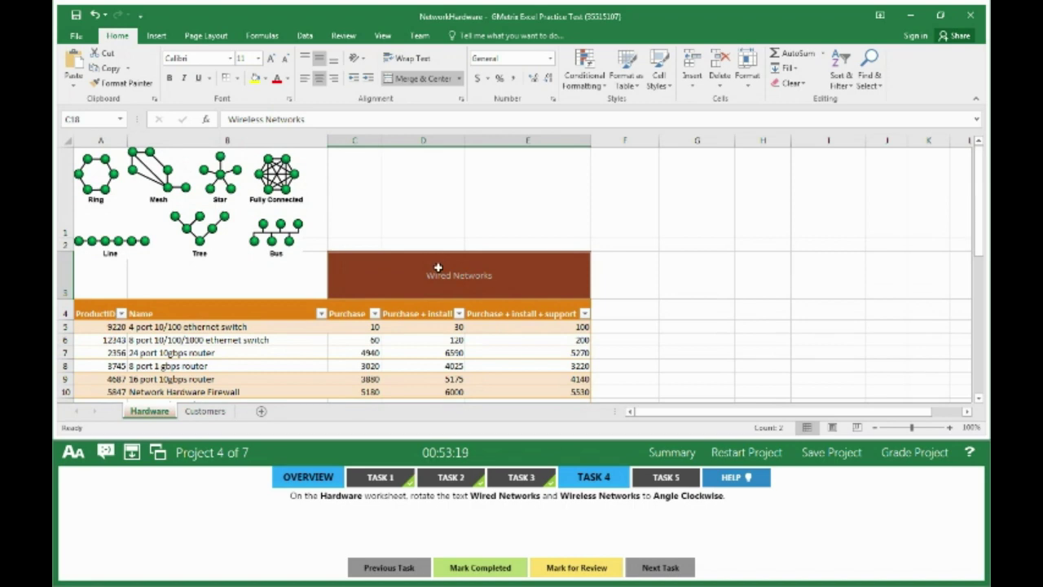
- Set the selected headings' orientation to Angle Clockwise and mark Task 4 completed
click(363, 60)
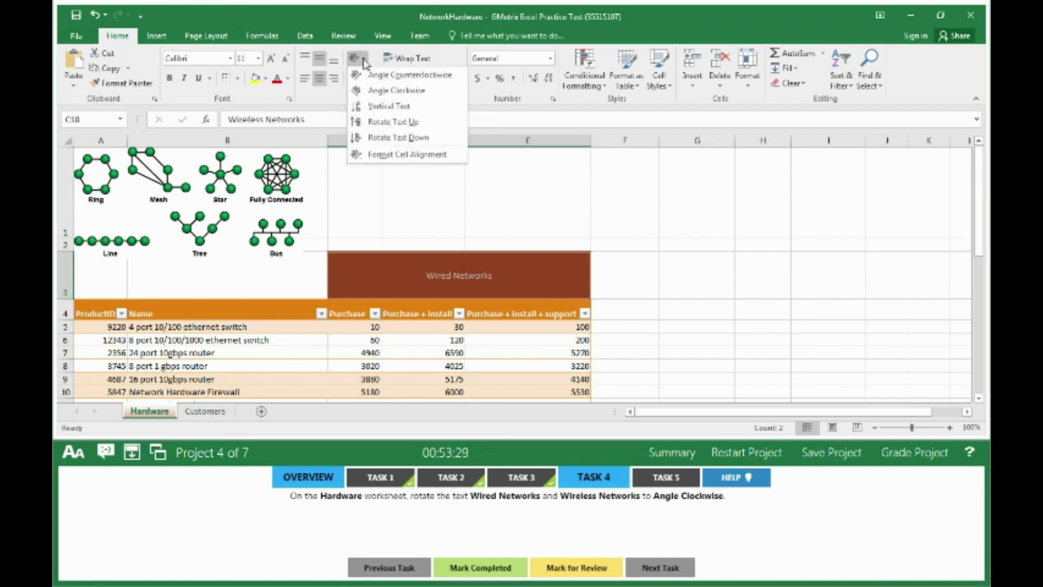
click(386, 93)
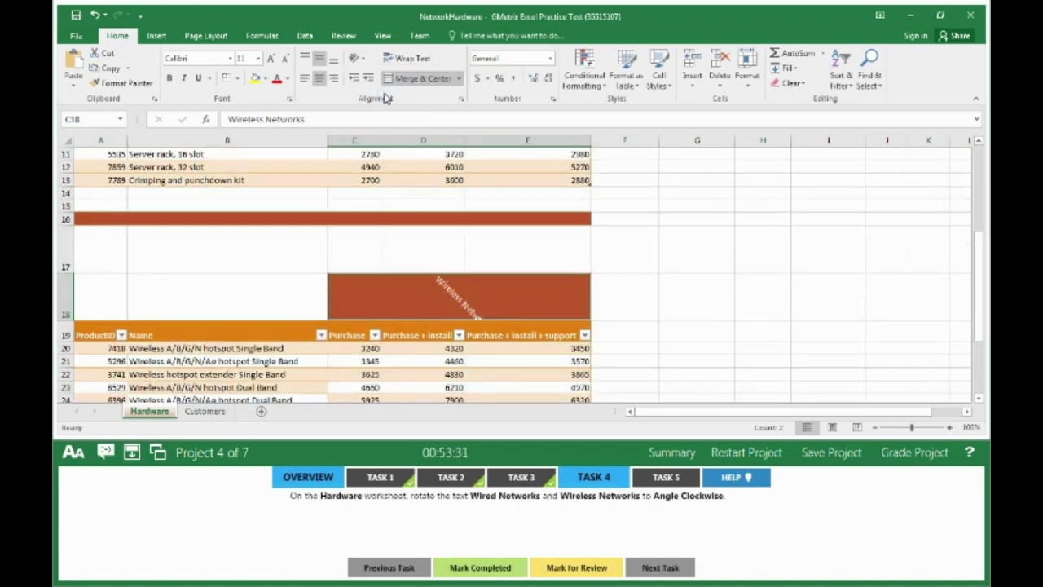
click(496, 572)
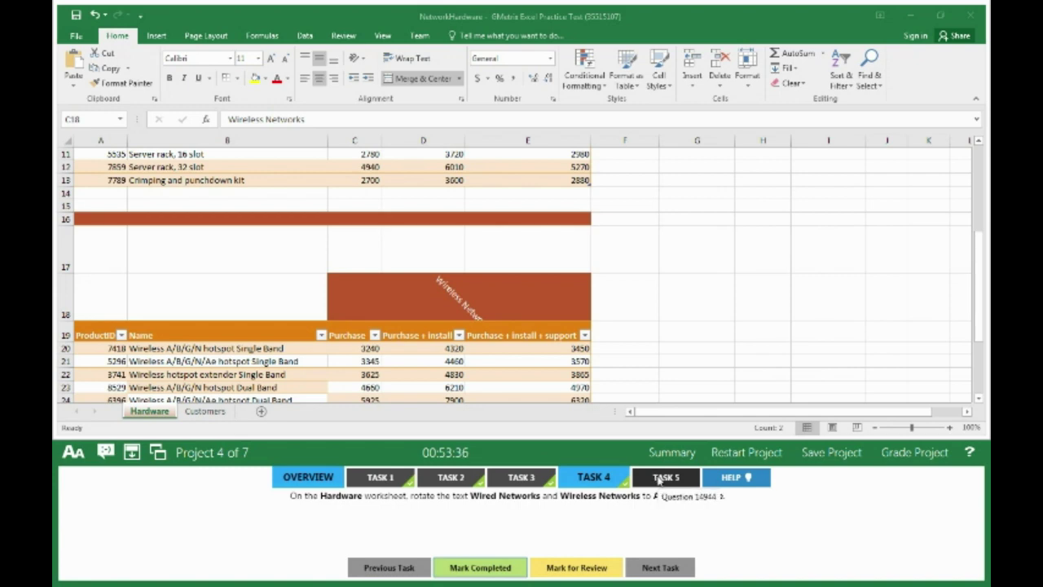
- Sort the Wired Networks table by ProductID, 2356 to 12343, and mark Task 5 completed
click(660, 479)
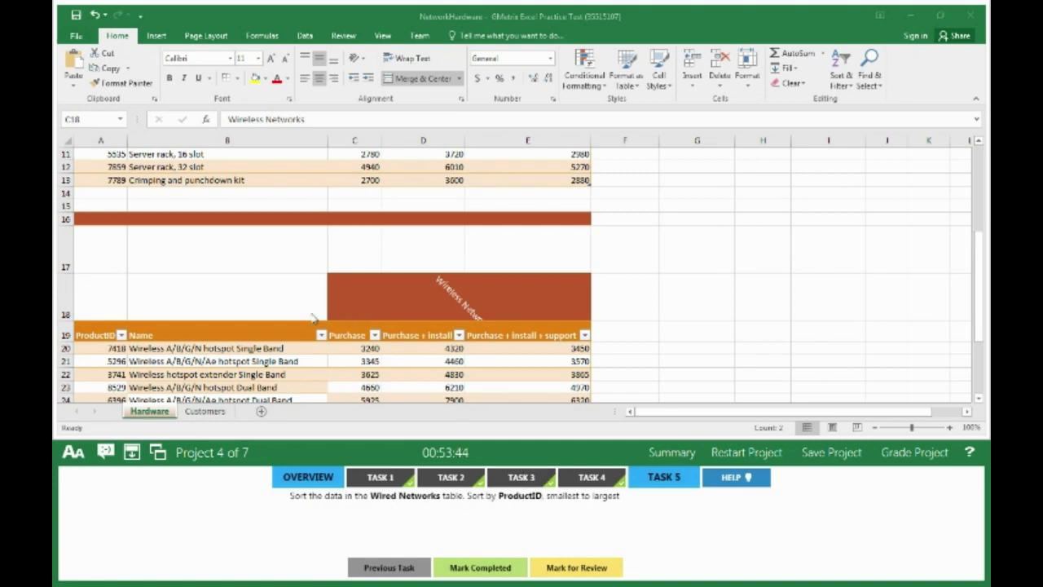
scroll(281, 313, up, 3)
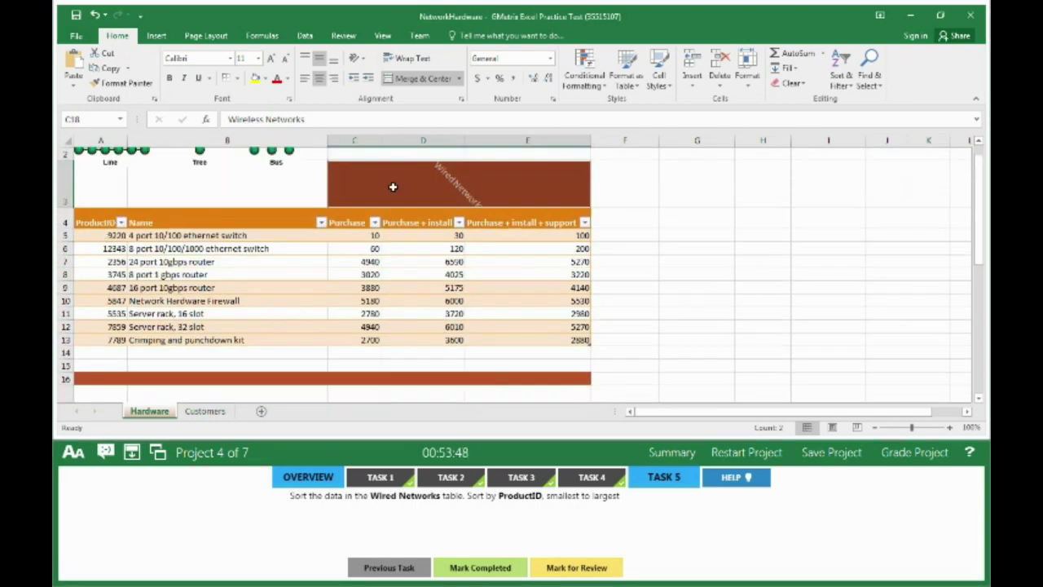
click(104, 223)
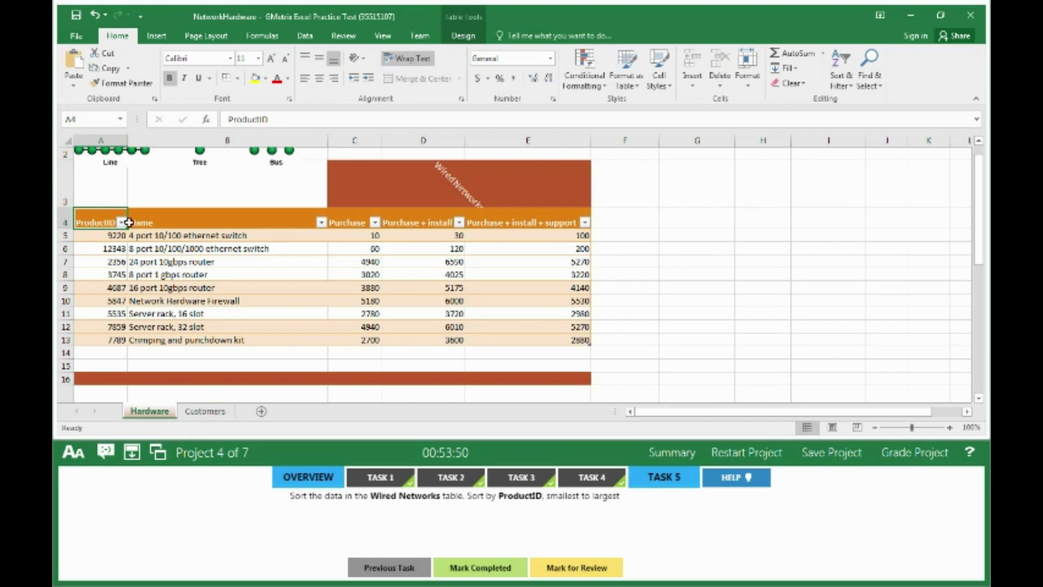
click(122, 222)
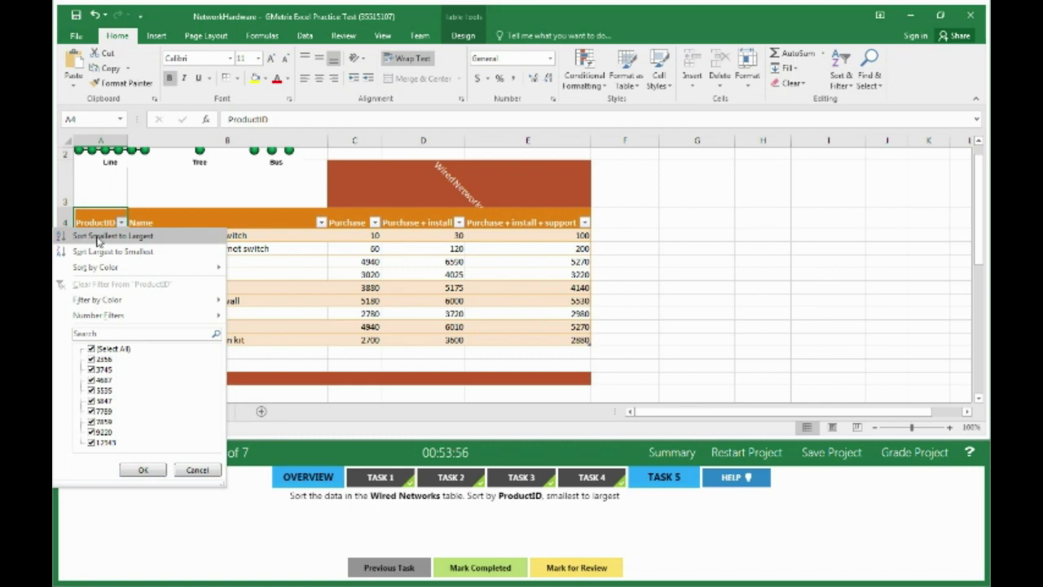
click(99, 236)
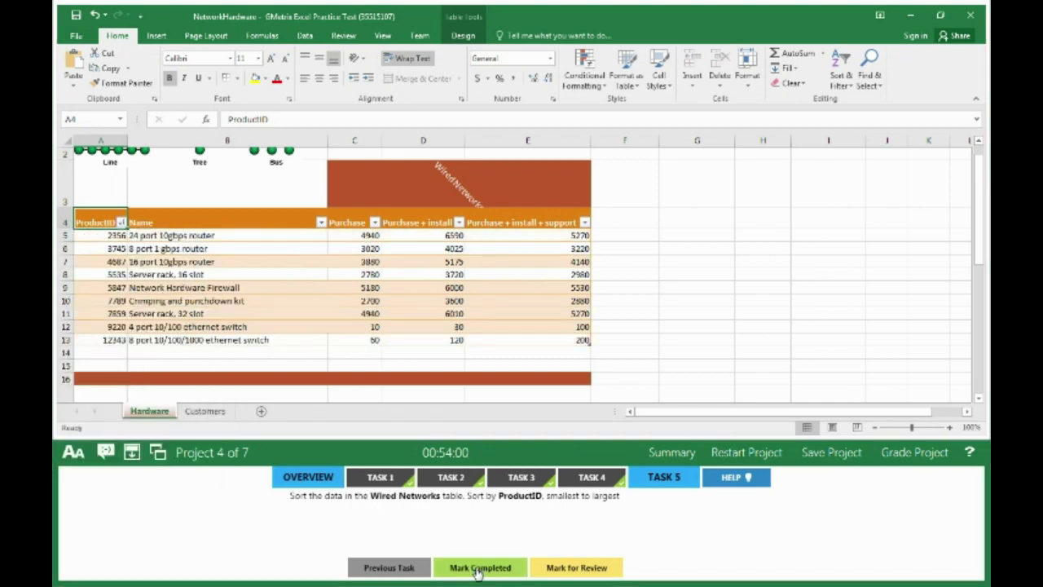
click(479, 571)
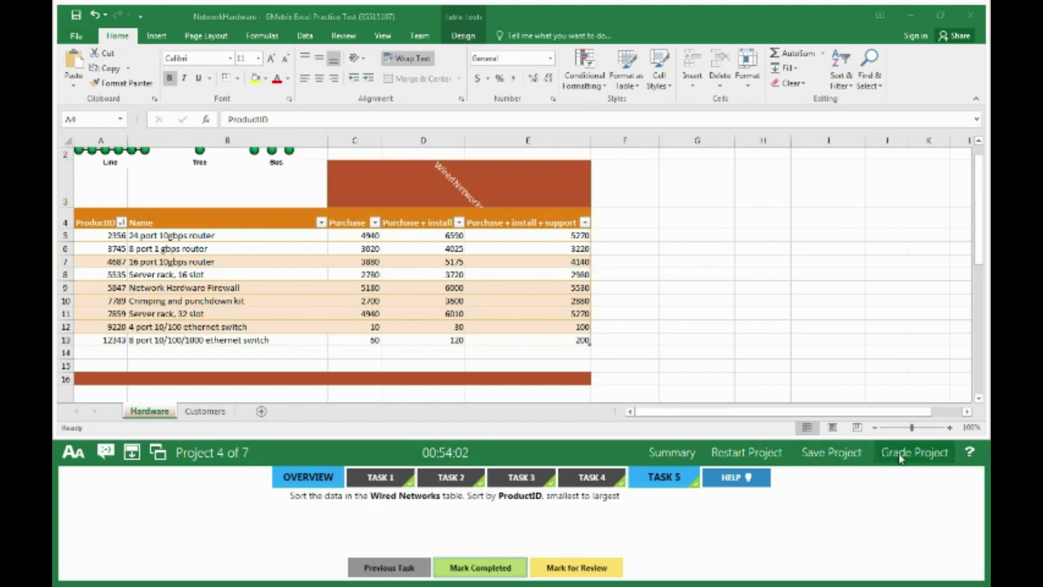